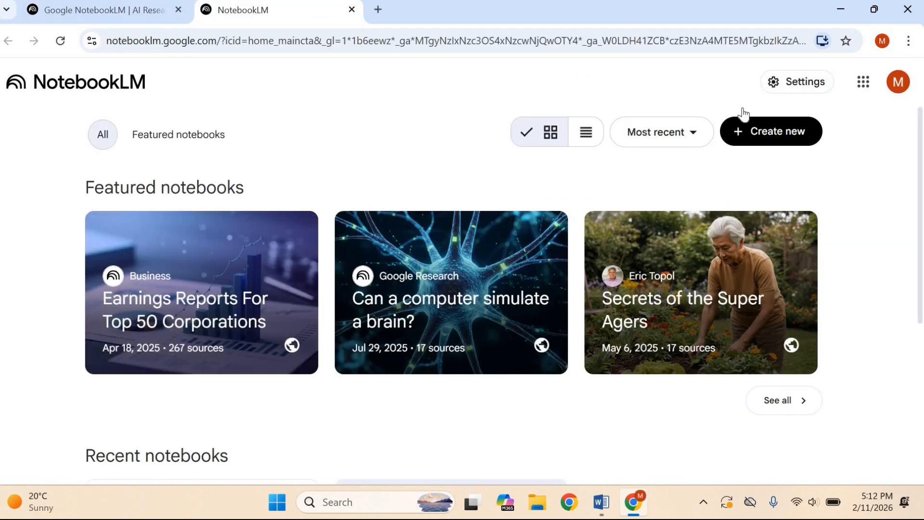
# Step: Create a new notebook and view the available search source types, keeping Web selected
pyautogui.click(800, 137)
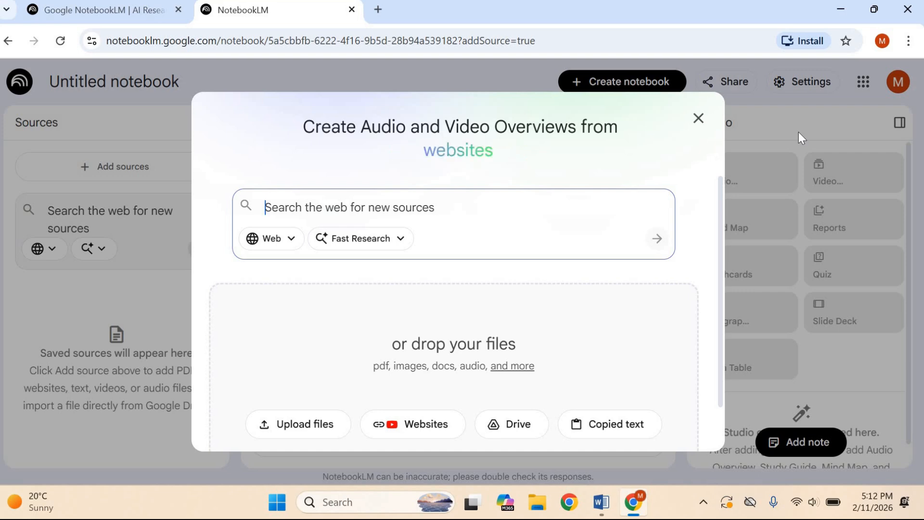
pyautogui.click(272, 239)
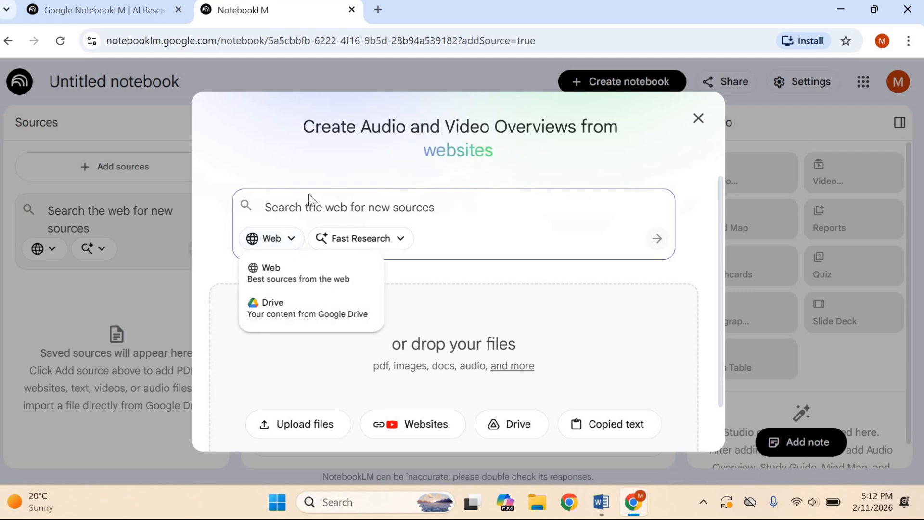
pyautogui.click(287, 461)
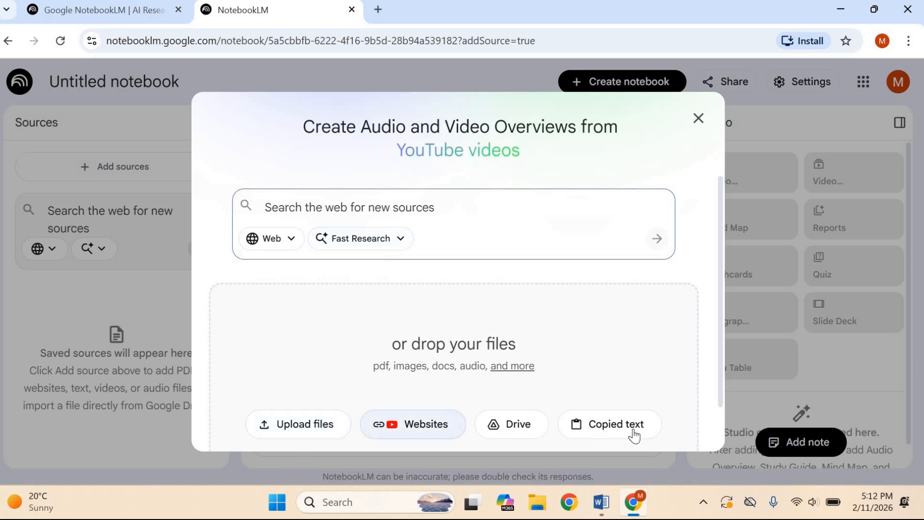
# Step: Search the web for sources on "Impact of AI in education" with Fast Research
pyautogui.write('Impact o')
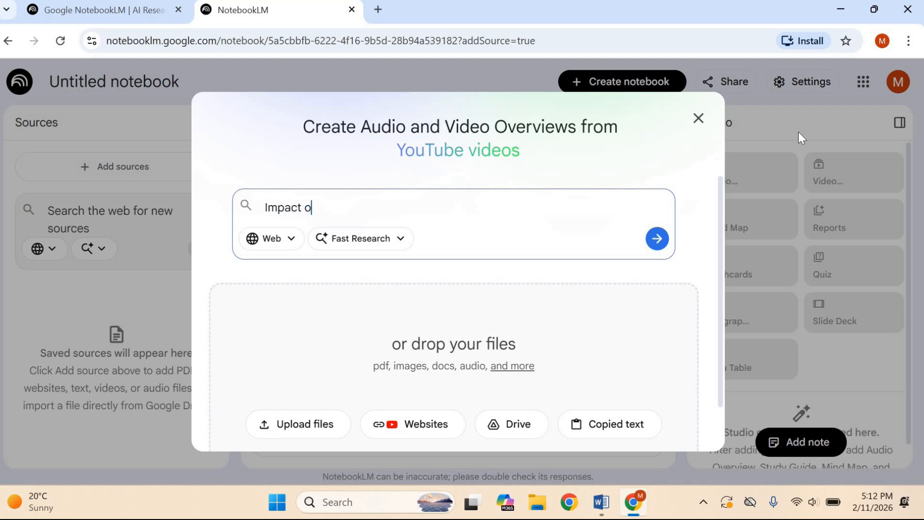
pyautogui.write('f AI i')
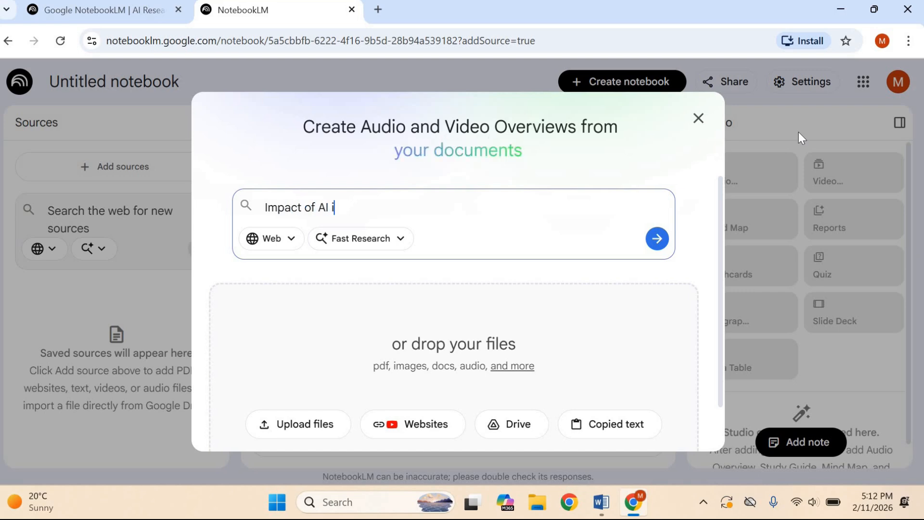
pyautogui.write('n education')
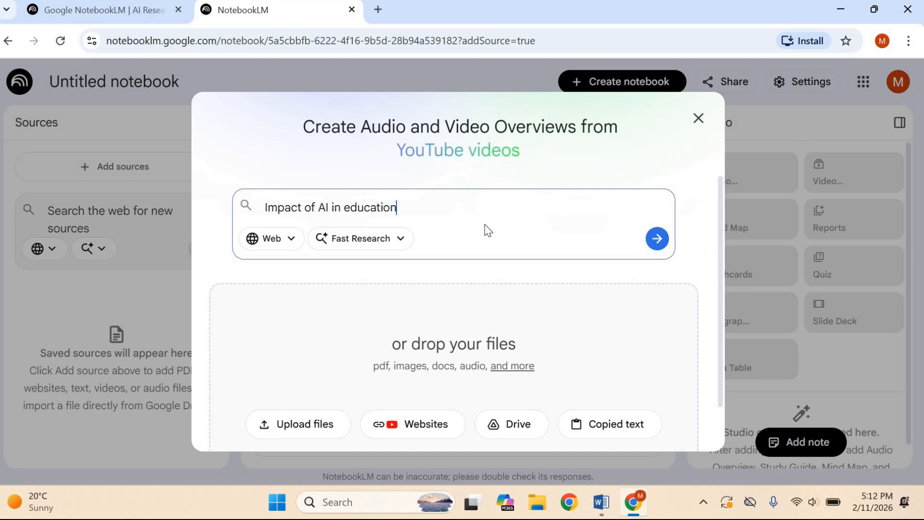
pyautogui.hotkey('ctrl', 'shift', 'Left')
pyautogui.hotkey('ctrl', 'shift', 'Left')
pyautogui.hotkey('ctrl', 'shift', 'Left')
pyautogui.hotkey('ctrl', 'shift', 'Left')
pyautogui.hotkey('ctrl', 'shift', 'Left')
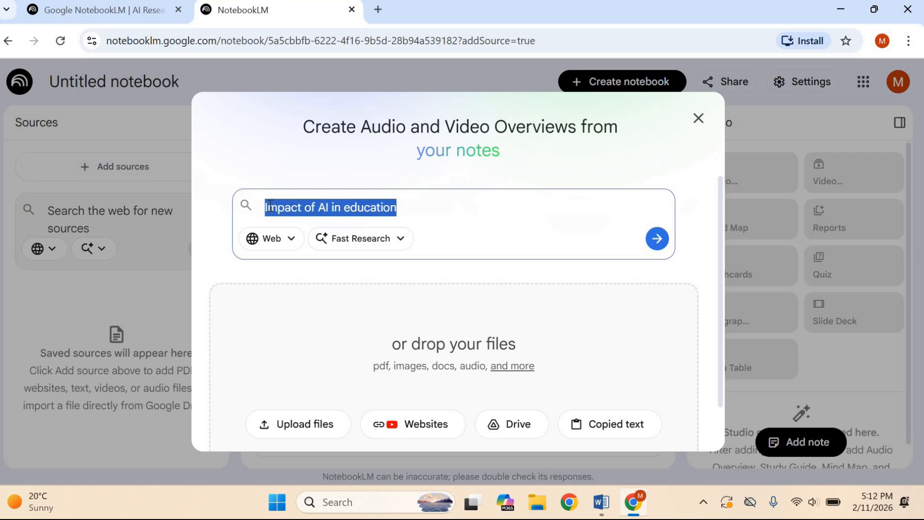
pyautogui.click(450, 213)
pyautogui.click(657, 239)
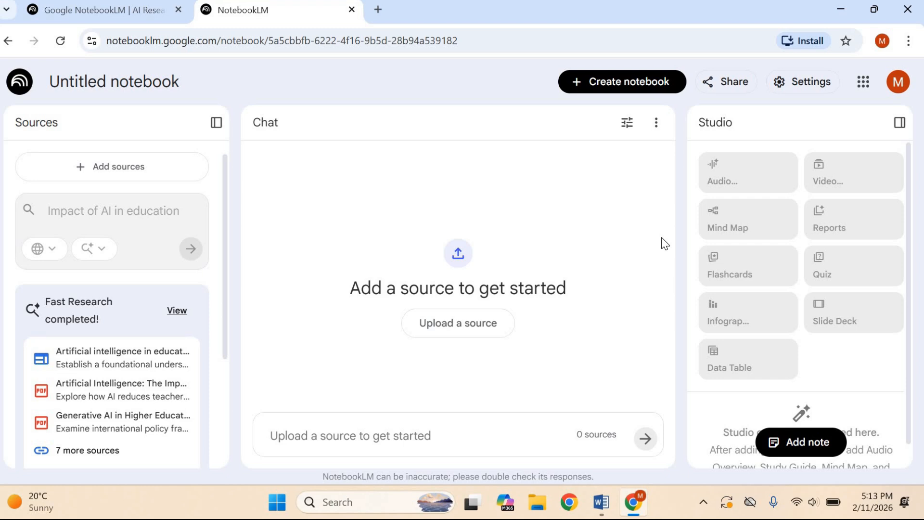
# Step: Review the sources discovered for "Impact of AI in education" and import the selected ones into the notebook
pyautogui.click(177, 310)
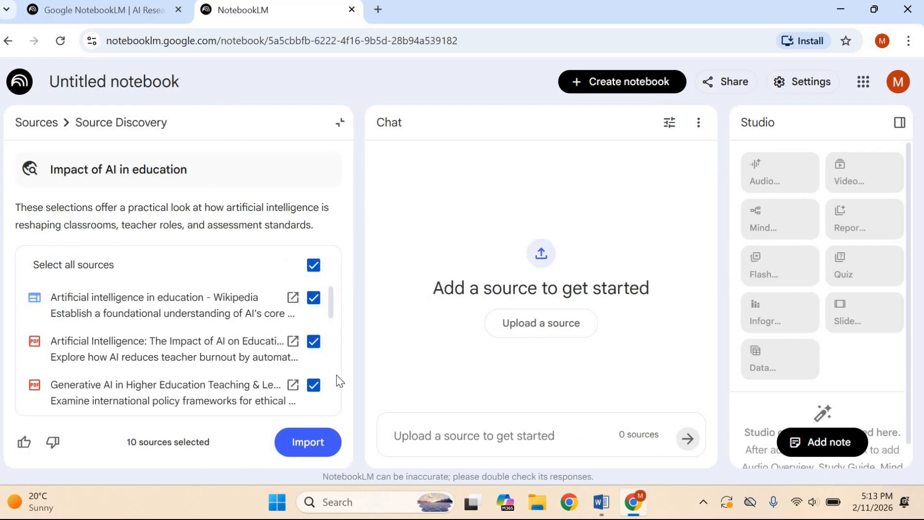
pyautogui.scroll(-3, 332, 337)
pyautogui.scroll(3, 318, 332)
pyautogui.click(313, 385)
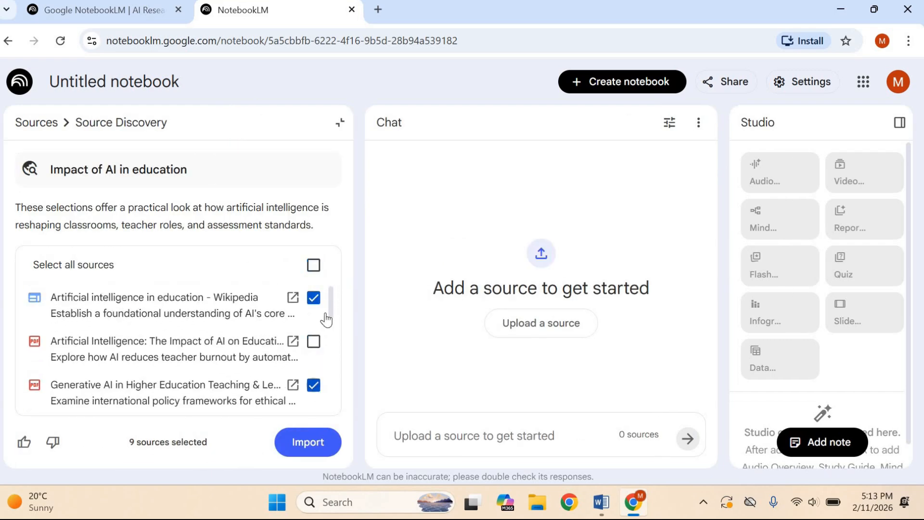
pyautogui.click(313, 342)
pyautogui.scroll(-5, 332, 434)
pyautogui.click(308, 442)
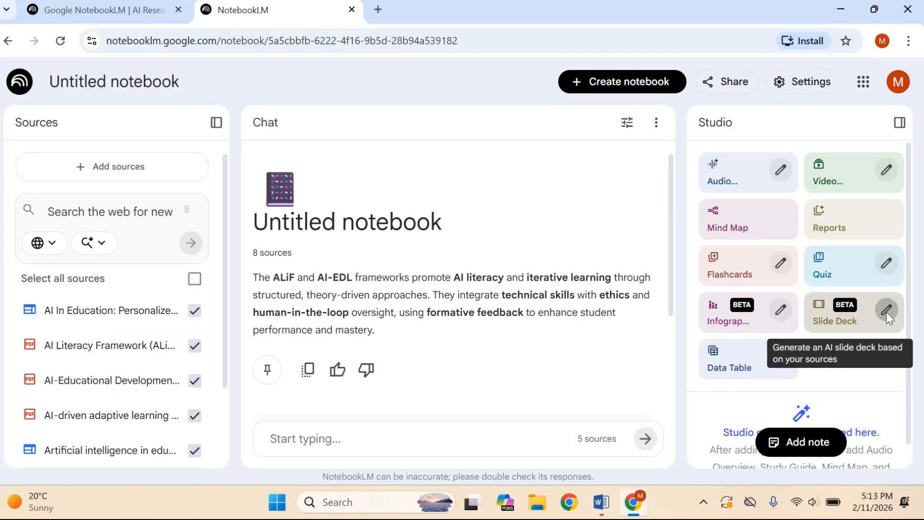
# Step: Generate a slide deck from the sources with the Detailed Deck format, English language and Default length
pyautogui.click(887, 311)
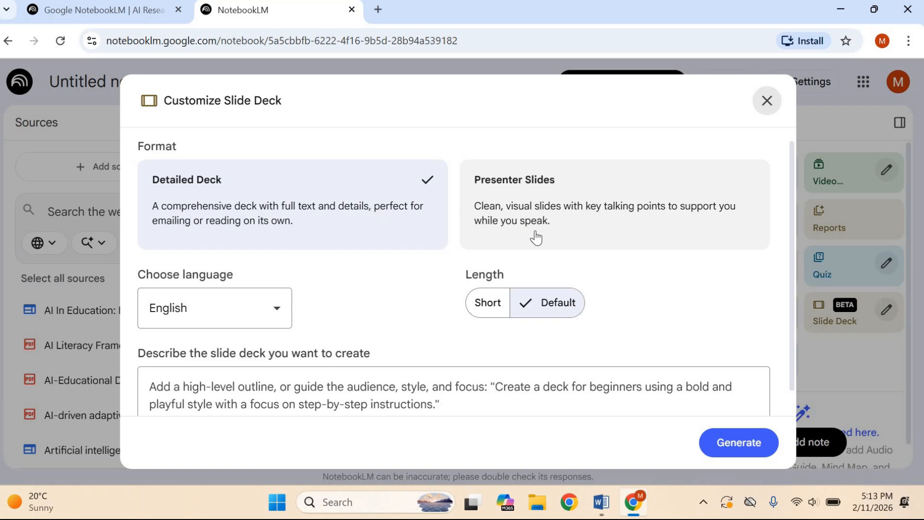
pyautogui.click(489, 314)
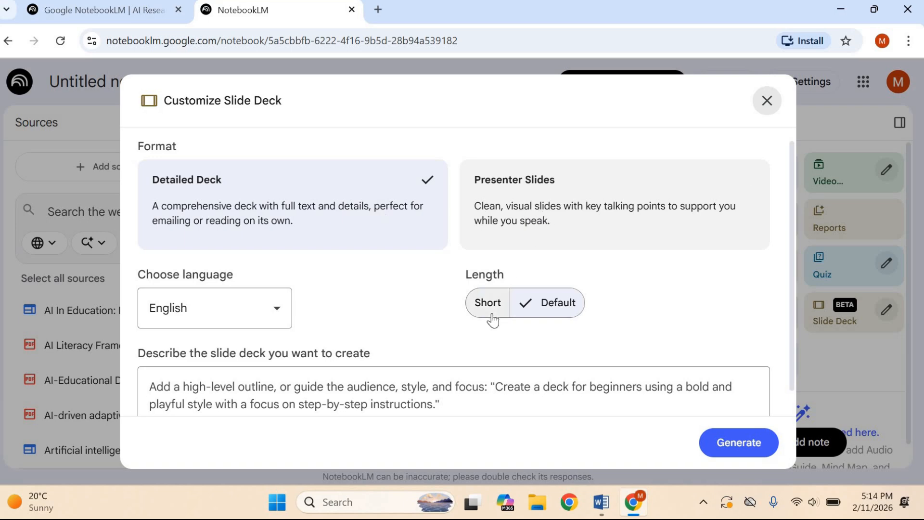
pyautogui.click(551, 315)
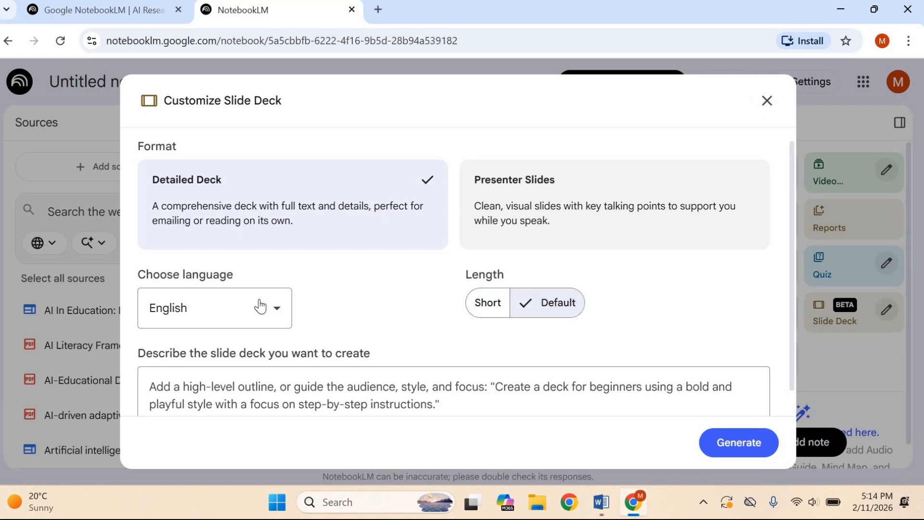
pyautogui.click(258, 306)
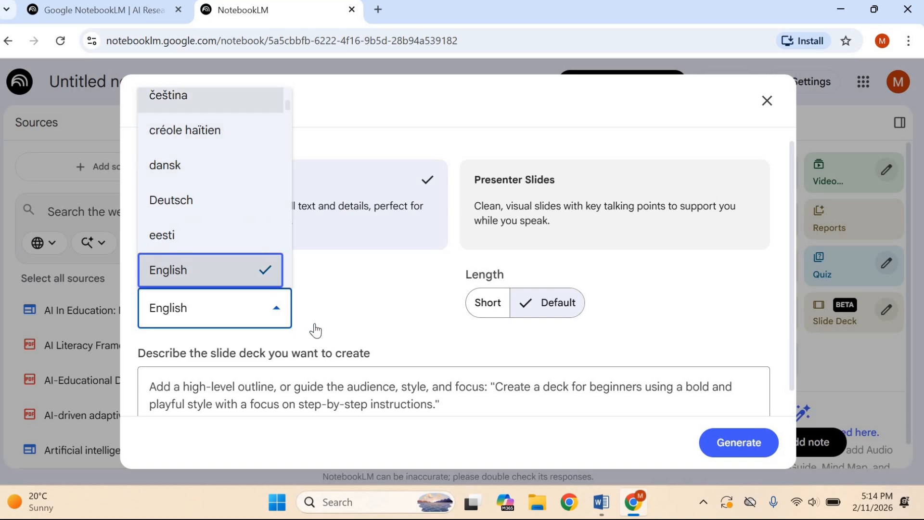
pyautogui.click(358, 332)
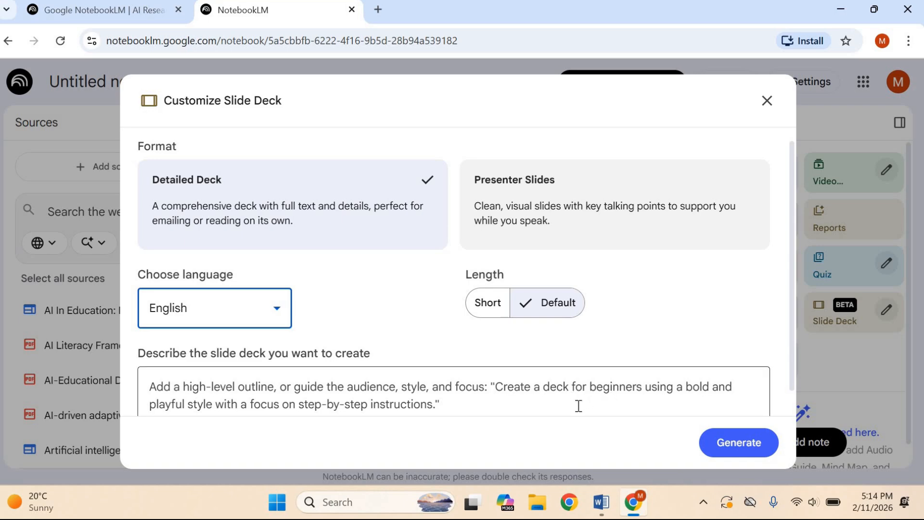
pyautogui.click(729, 449)
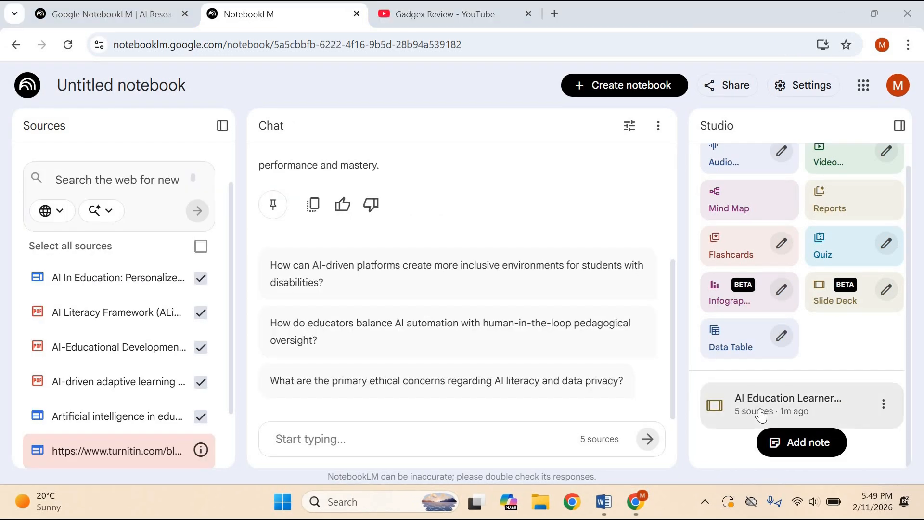
# Step: Open the generated slide deck in the expanded viewer, examine its slides and return to the first one
pyautogui.click(762, 415)
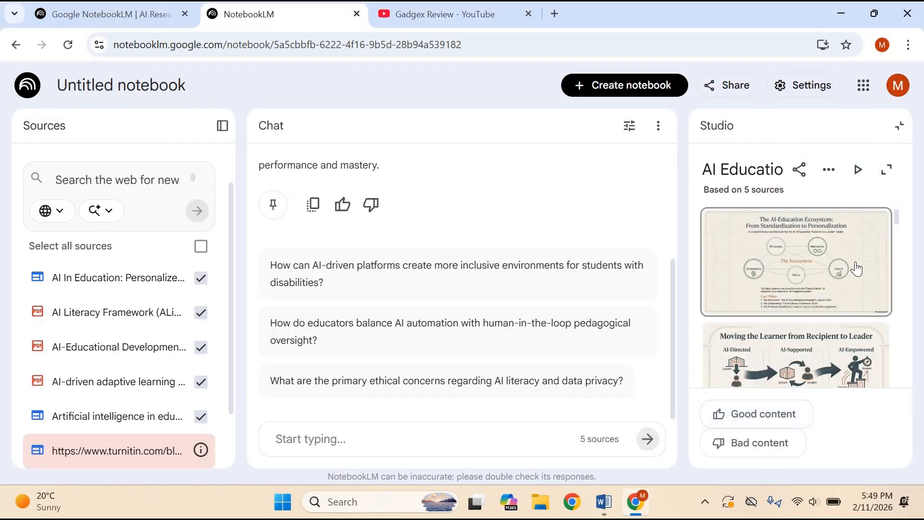
pyautogui.click(886, 170)
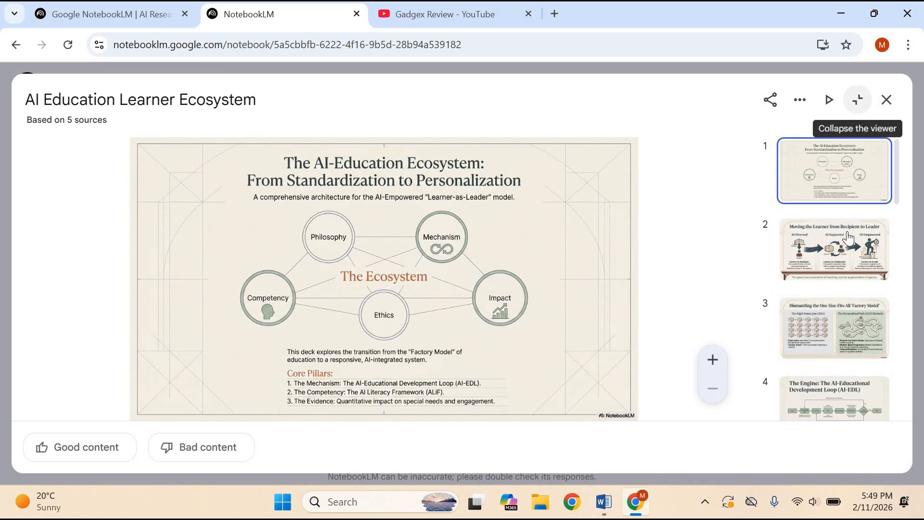
pyautogui.click(852, 257)
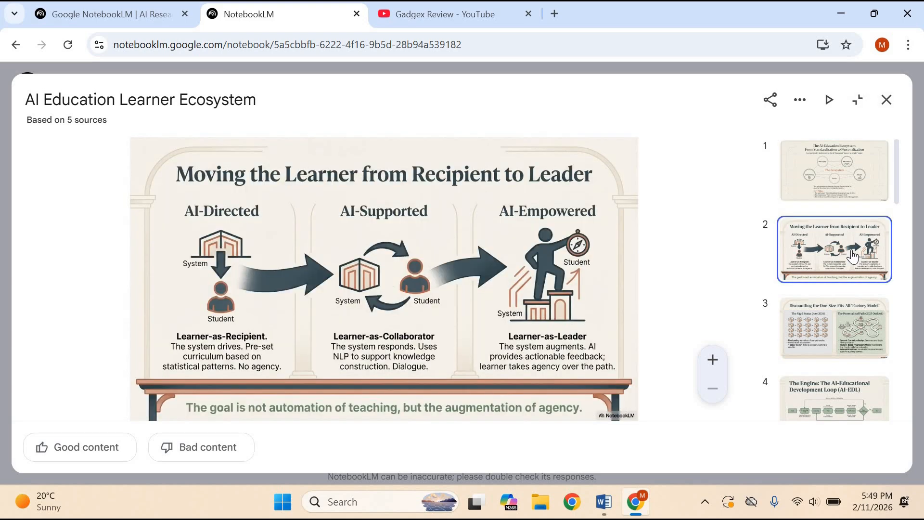
pyautogui.press('Up')
pyautogui.click(852, 257)
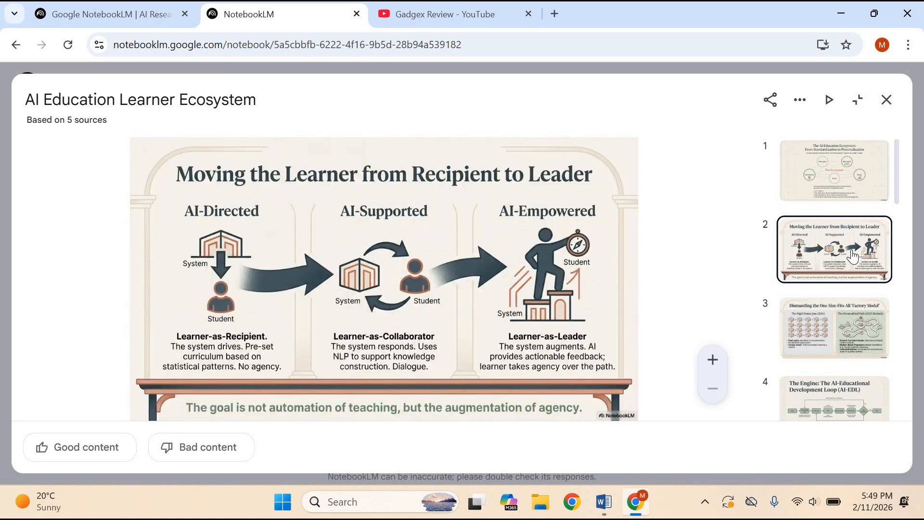
pyautogui.press('Down')
pyautogui.press('Down')
pyautogui.press('Down')
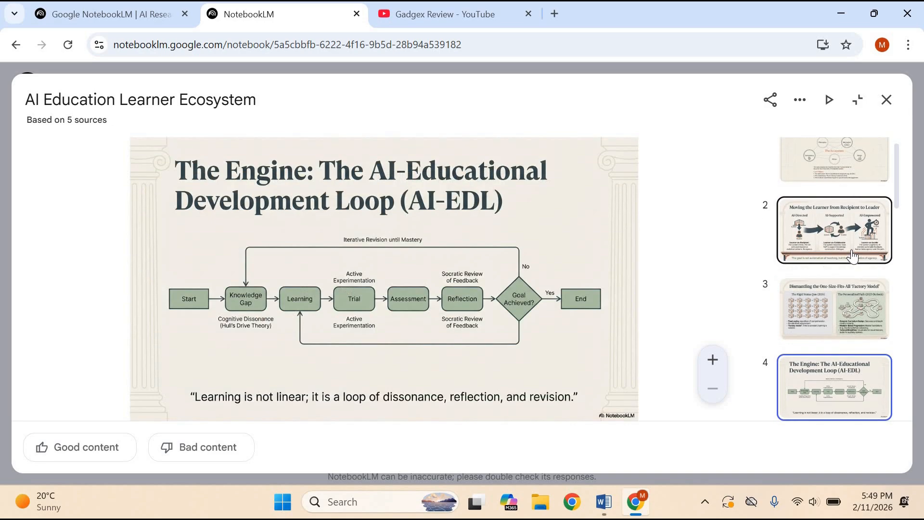
pyautogui.press('Down')
pyautogui.press('Down')
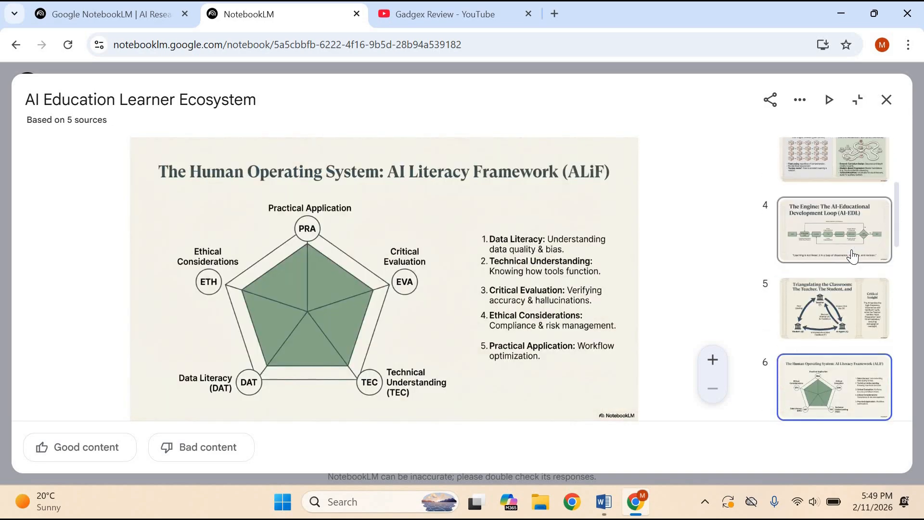
pyautogui.press('Down')
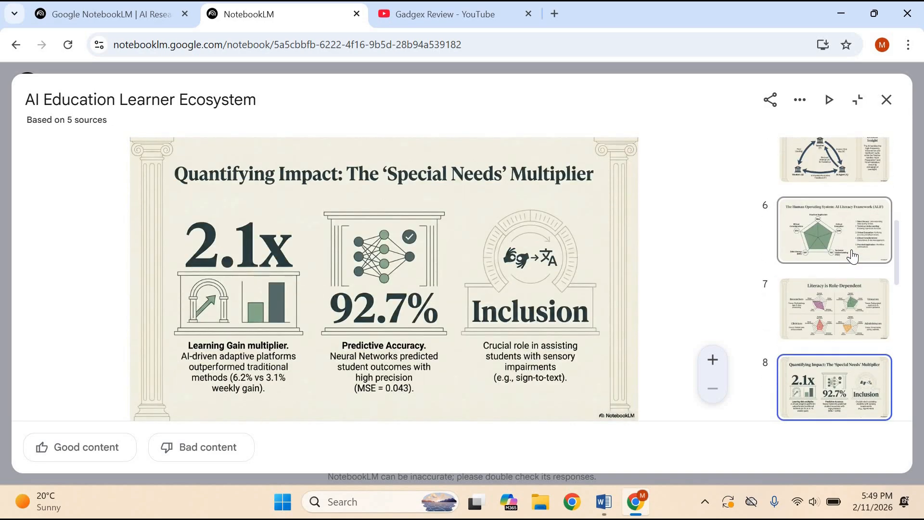
pyautogui.press('Down')
pyautogui.press('Down')
pyautogui.press('Down')
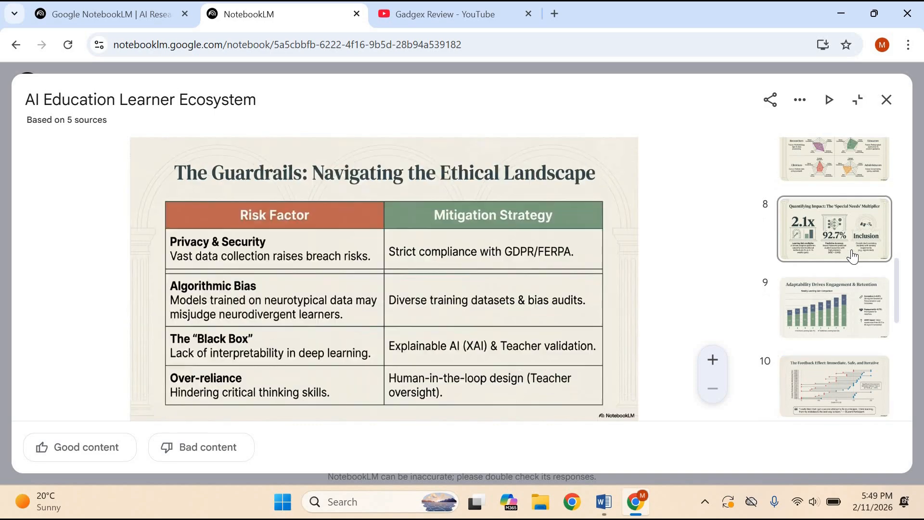
pyautogui.press('Down')
pyautogui.press('Down')
pyautogui.press('Down')
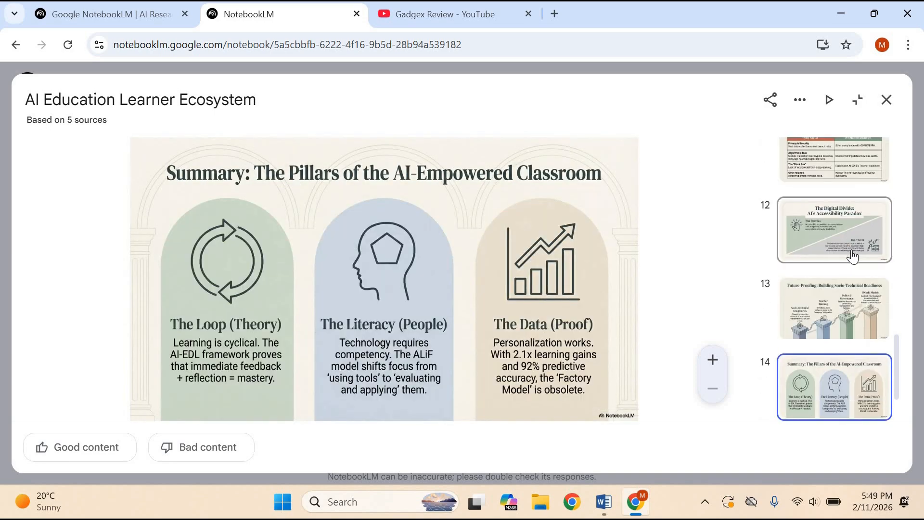
pyautogui.press('Down')
pyautogui.press('Up')
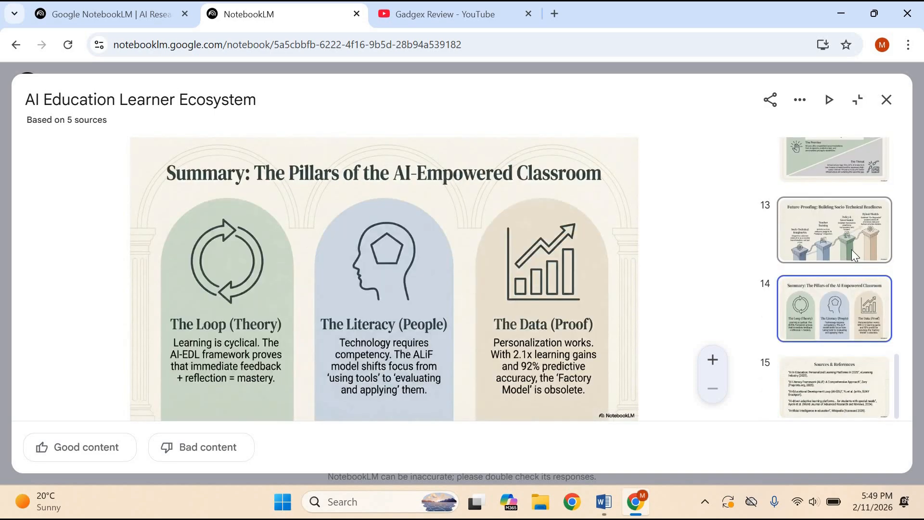
pyautogui.press('Home')
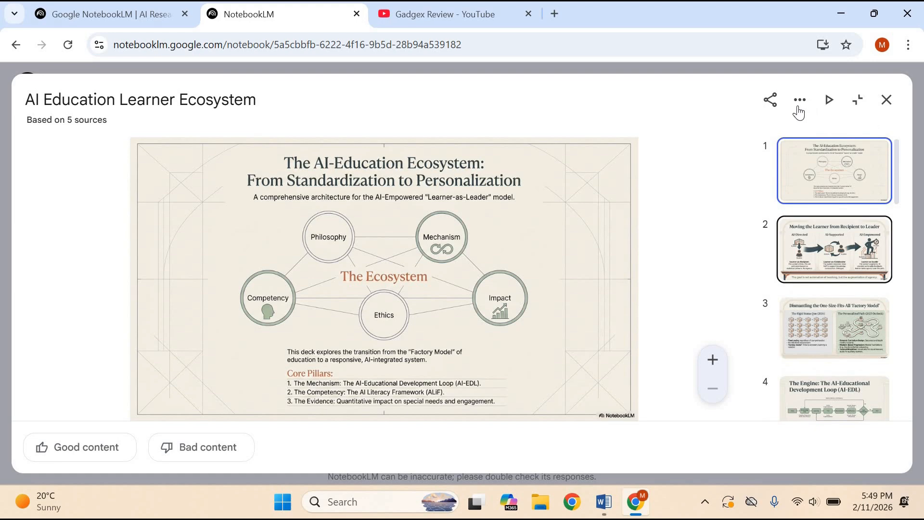
# Step: Download the slide deck as a PDF and close the Gadgex Review YouTube page
pyautogui.click(800, 99)
pyautogui.click(828, 137)
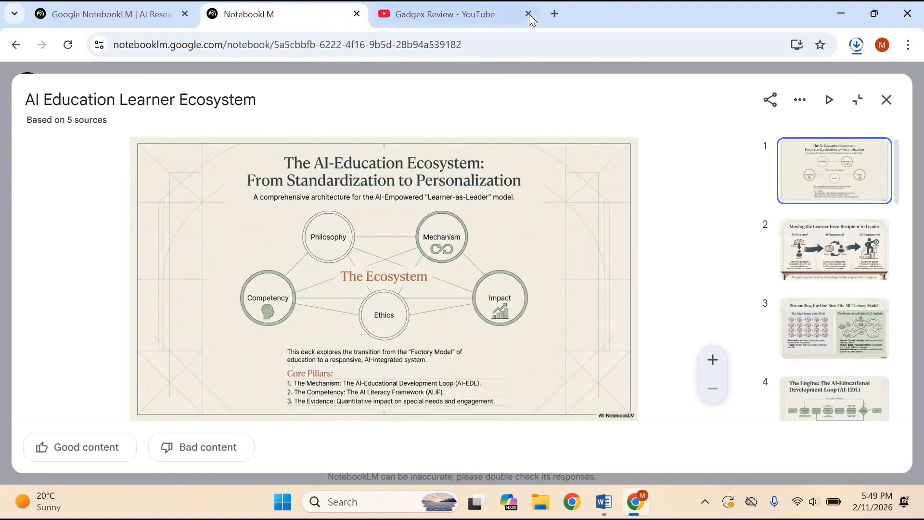
pyautogui.click(529, 14)
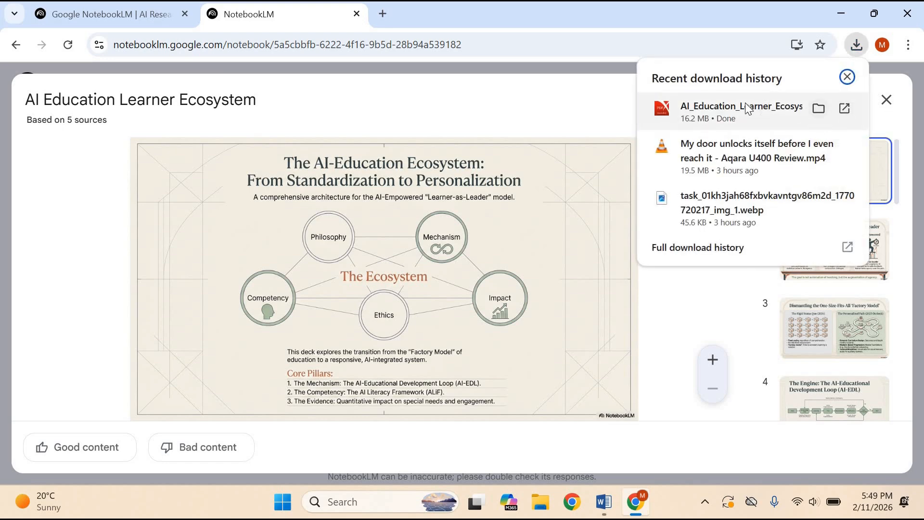
# Step: Open the downloaded AI_Education_Learner_Ecosystem.pdf and examine its slides page by page
pyautogui.click(746, 107)
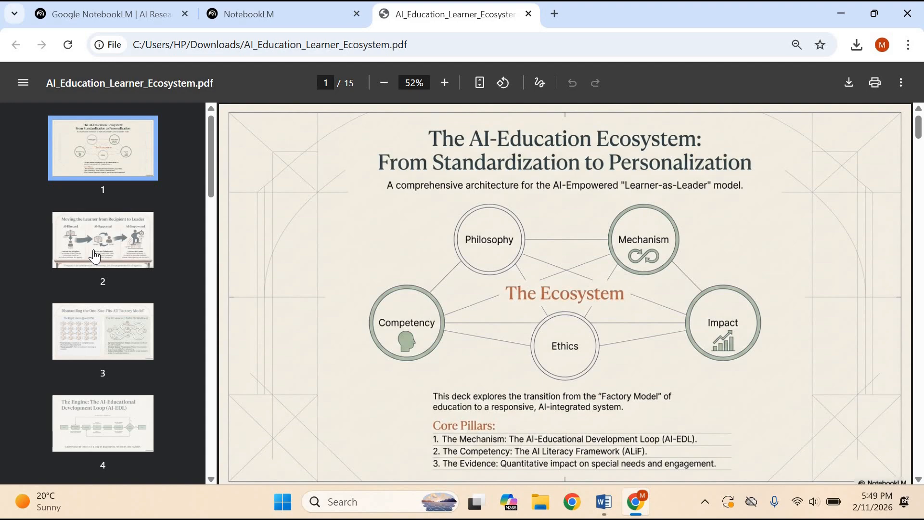
pyautogui.click(95, 256)
pyautogui.press('Right')
pyautogui.press('Right')
pyautogui.press('Right')
pyautogui.press('Right')
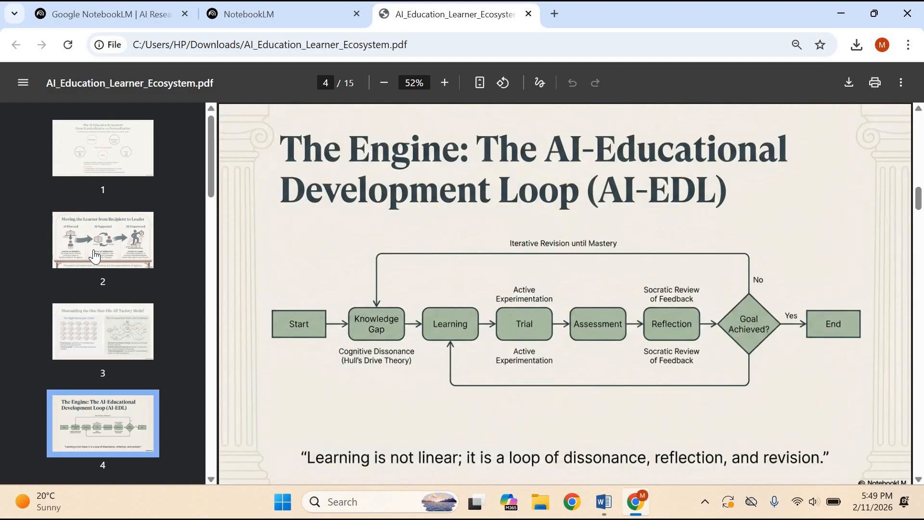
pyautogui.press('Right')
pyautogui.press('Right')
pyautogui.press('Right')
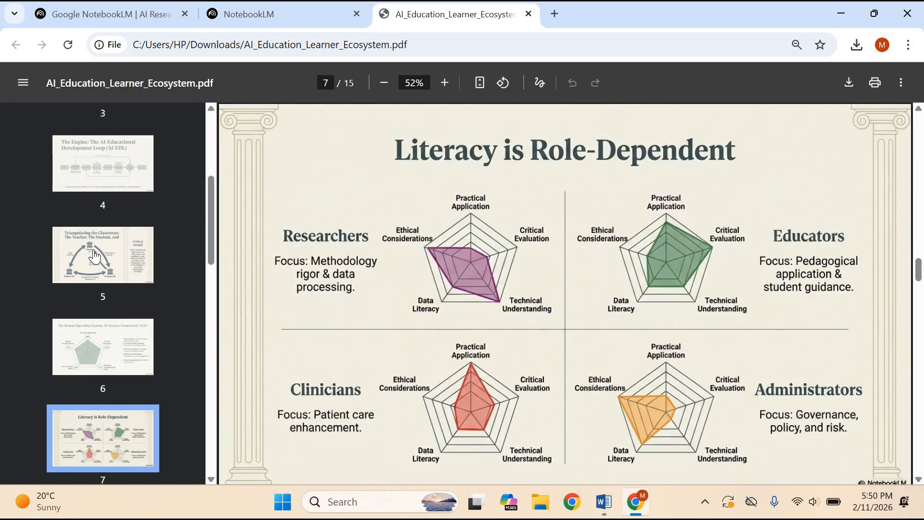
pyautogui.press('Right')
pyautogui.press('Right')
pyautogui.press('Right')
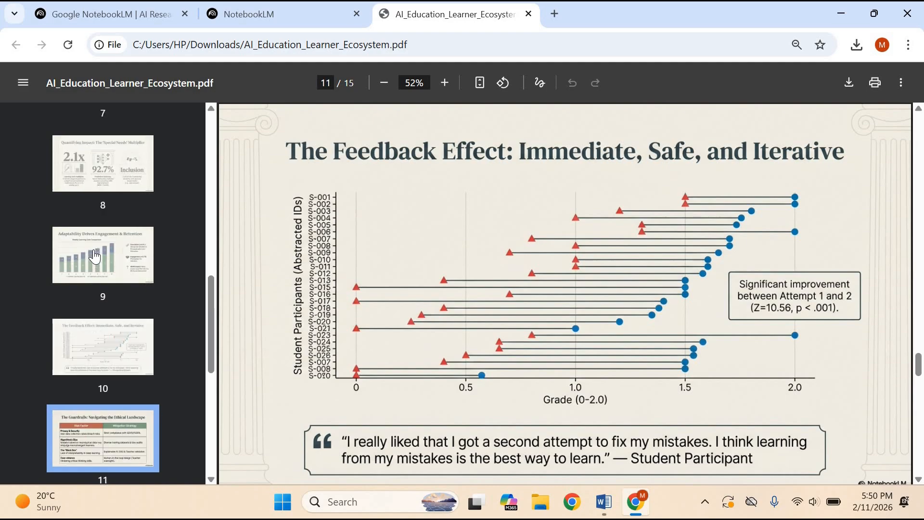
pyautogui.press('Right')
pyautogui.press('Right')
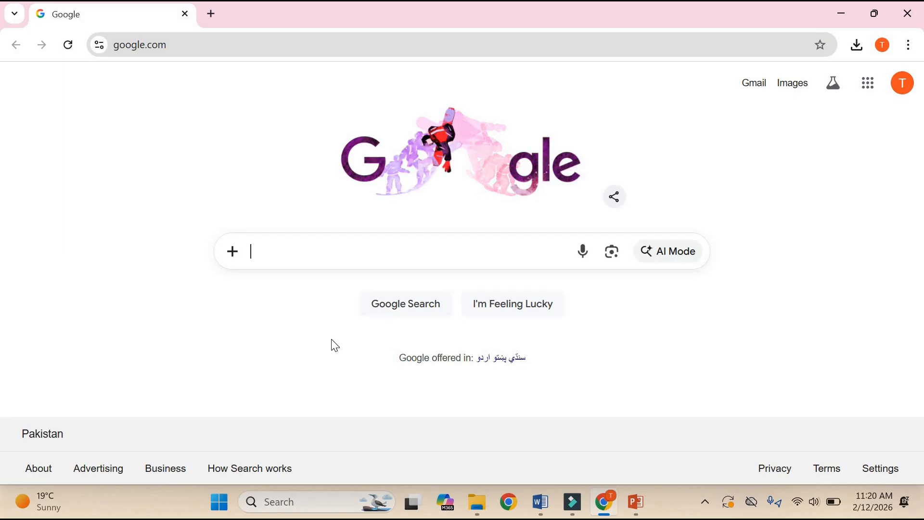
# Step: Search Google for "ilovepdf pdf to ppt" and open the iLovePDF PDF to PowerPoint converter
pyautogui.write('ilo')
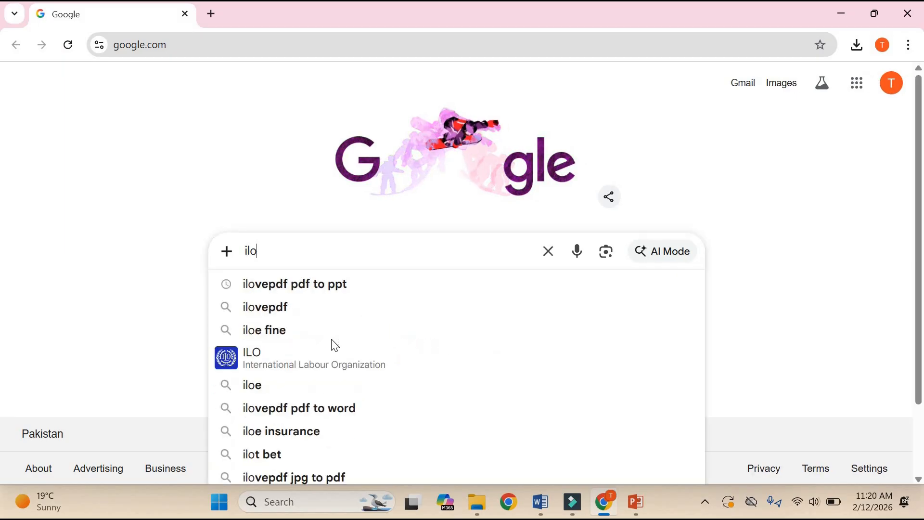
pyautogui.write('vepdf')
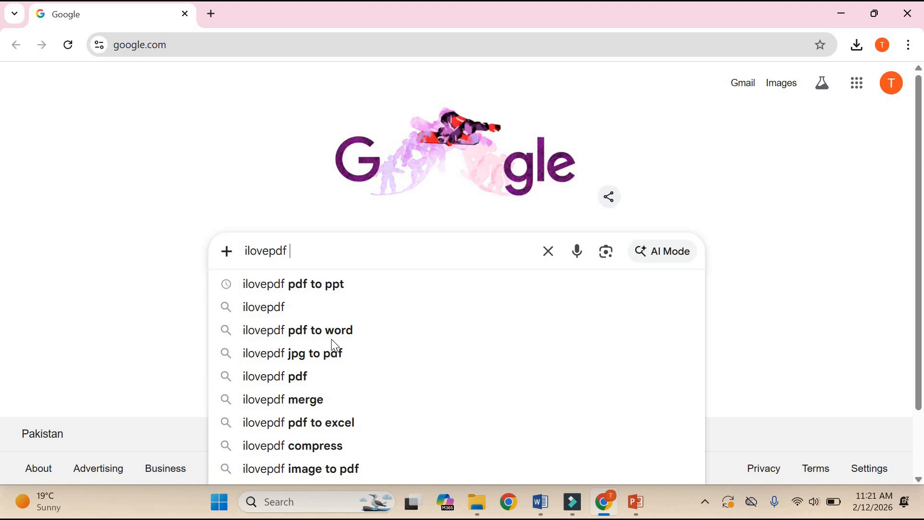
pyautogui.click(368, 292)
pyautogui.click(325, 230)
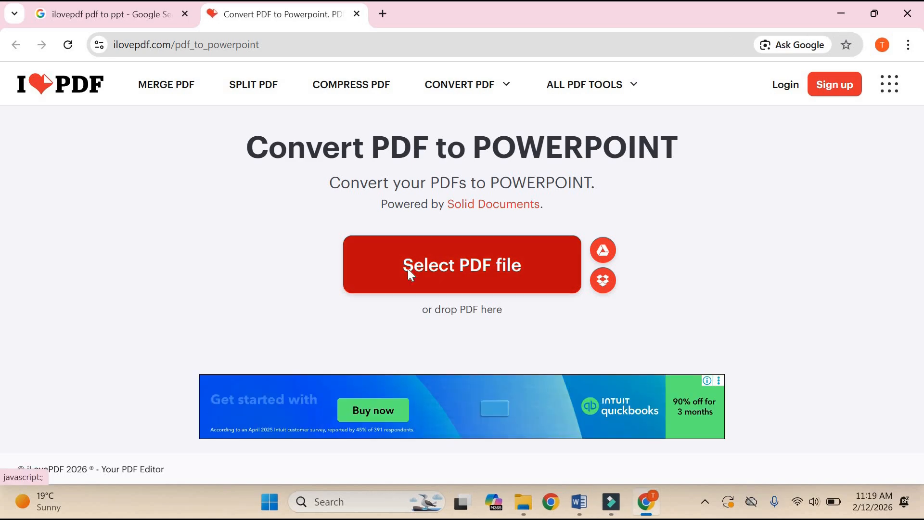
# Step: Load the AI_Education_Learner_Ecosystem PDF from the Downloads folder into the converter
pyautogui.click(408, 272)
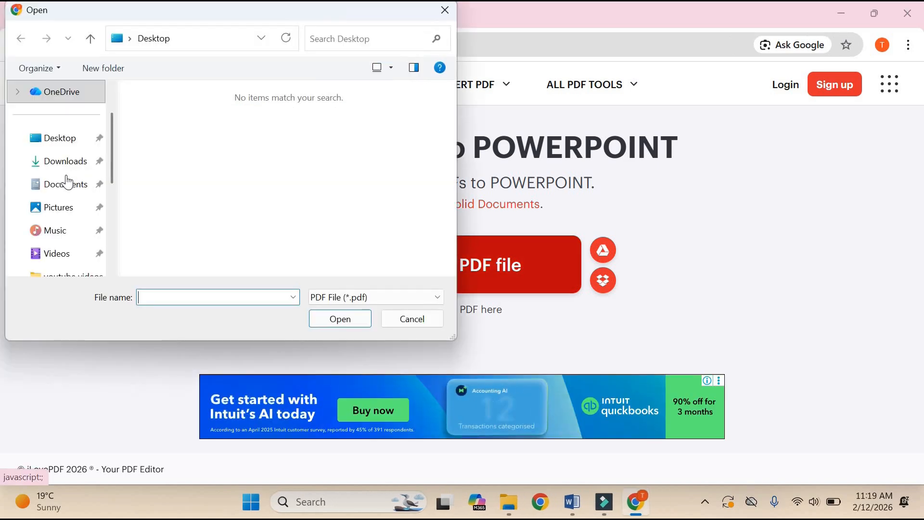
pyautogui.click(69, 173)
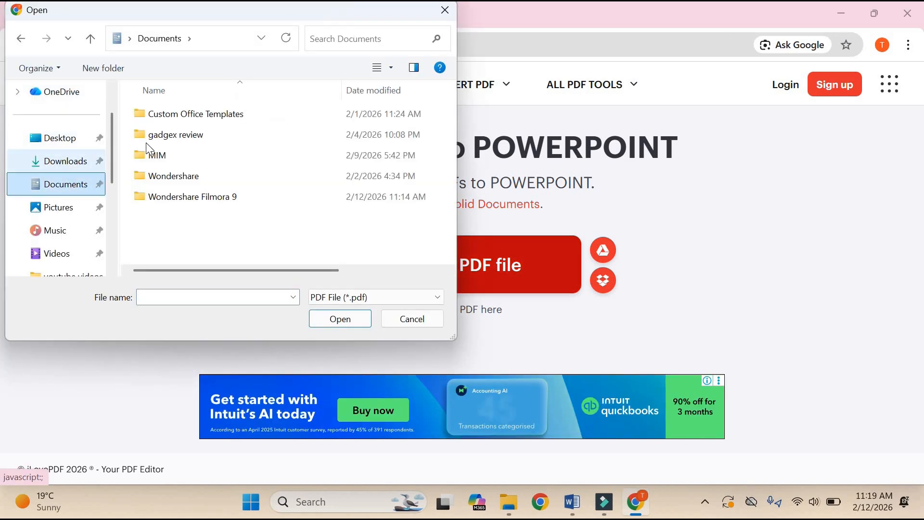
pyautogui.click(67, 162)
pyautogui.click(148, 144)
pyautogui.doubleClick(146, 142)
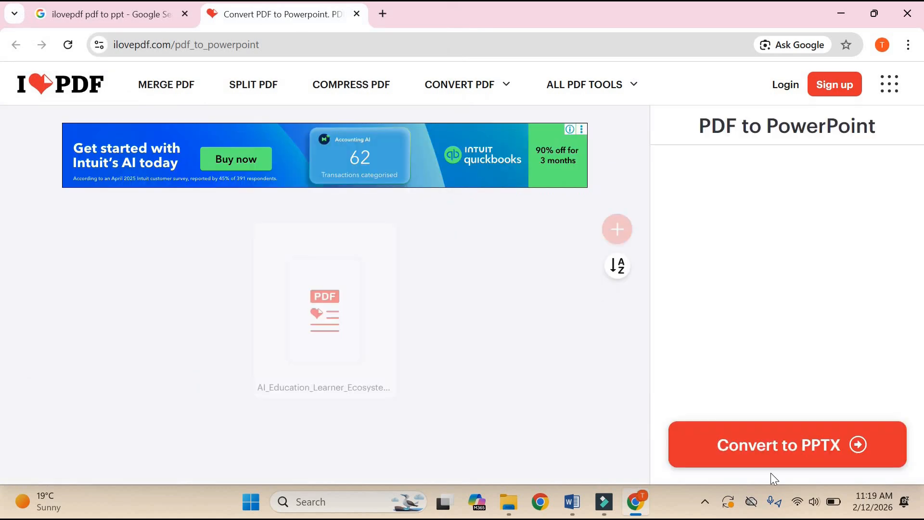
# Step: Convert the PDF to PPTX and download the resulting PowerPoint presentation
pyautogui.click(774, 445)
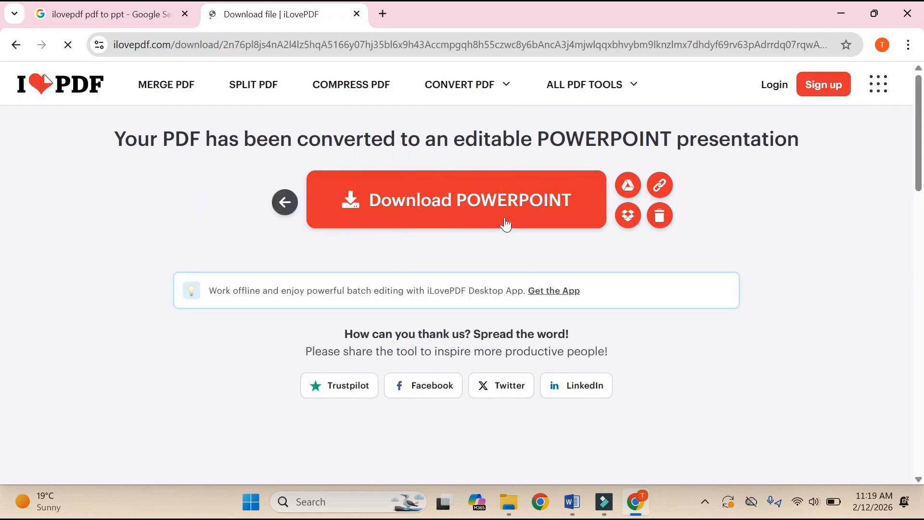
pyautogui.click(502, 217)
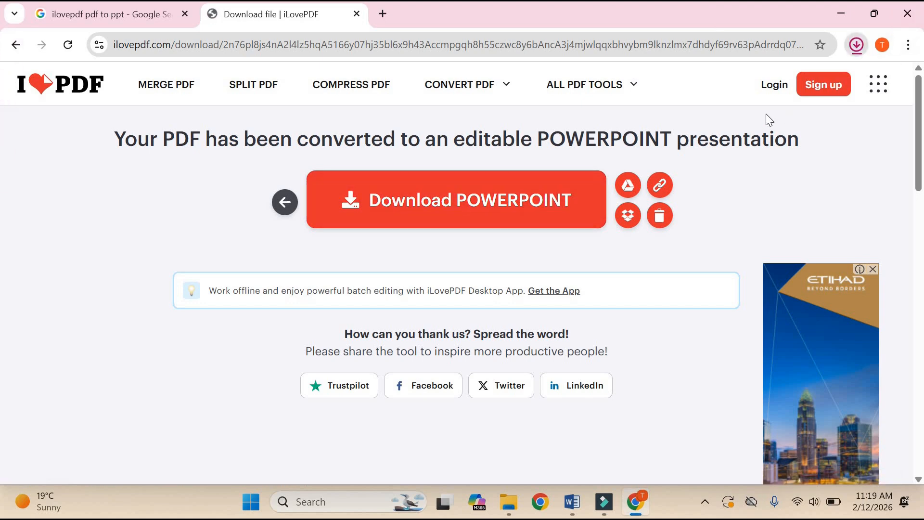
# Step: Open the downloaded AI_Education_Learner_Ecosystem (2).pptx in PowerPoint, with editing enabled and the window maximized
pyautogui.click(752, 113)
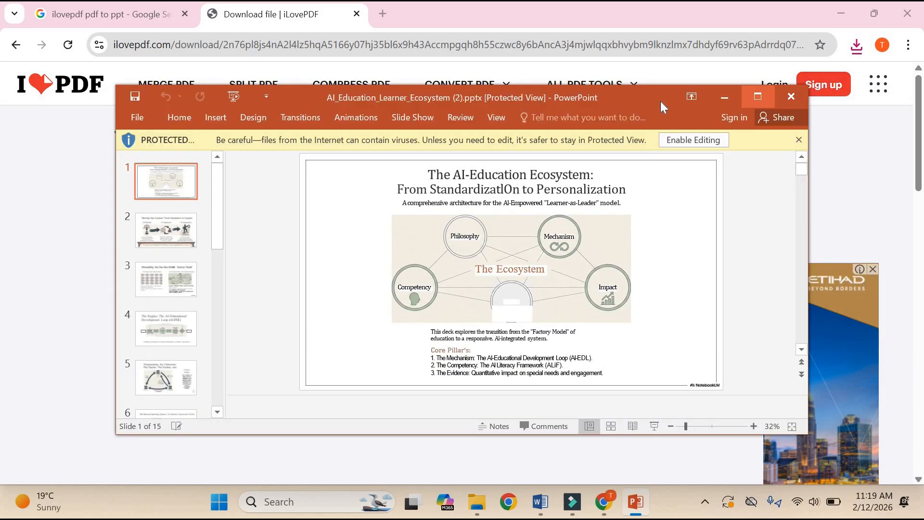
pyautogui.doubleClick(661, 106)
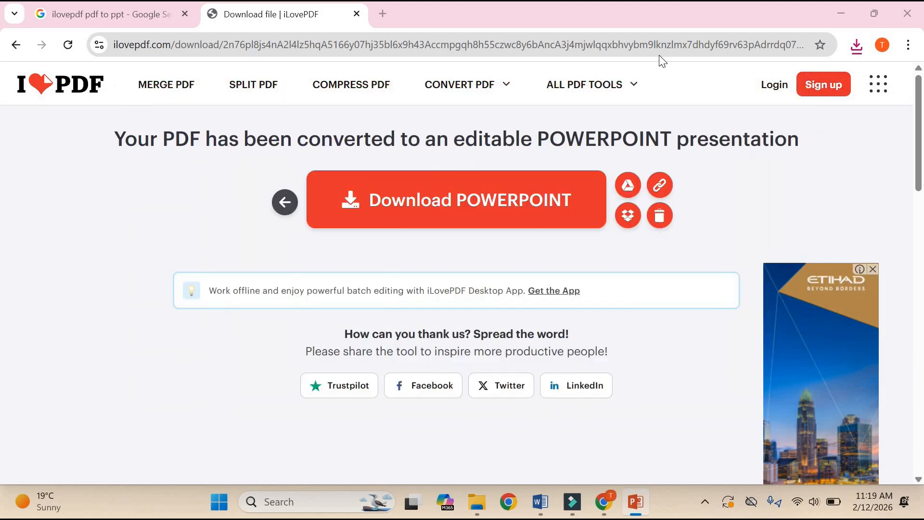
pyautogui.click(581, 54)
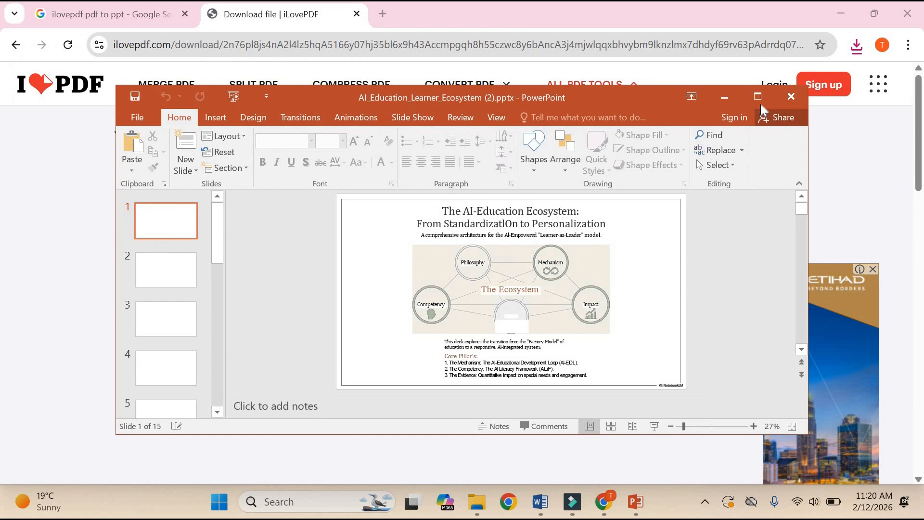
pyautogui.click(760, 102)
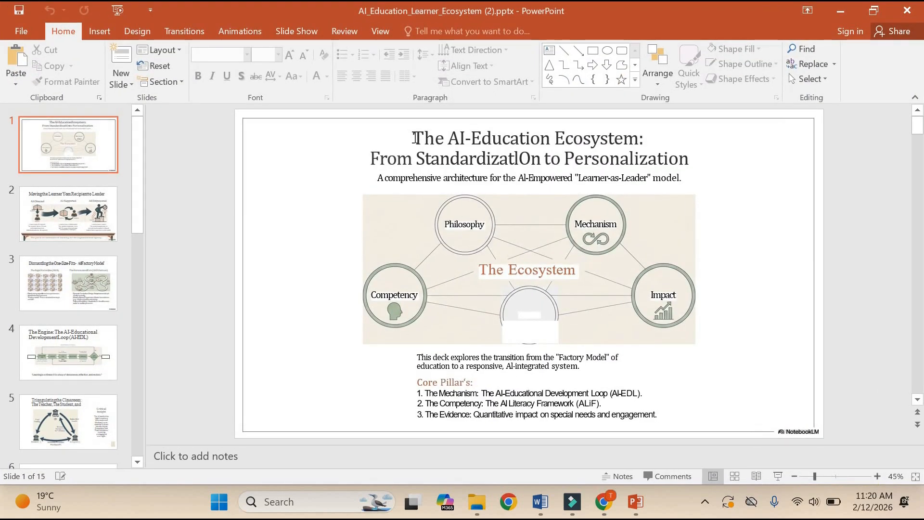
# Step: Select the words "The AI-Education" in the title of the first slide
pyautogui.click(415, 139)
pyautogui.moveTo(447, 136); pyautogui.dragTo(658, 126)
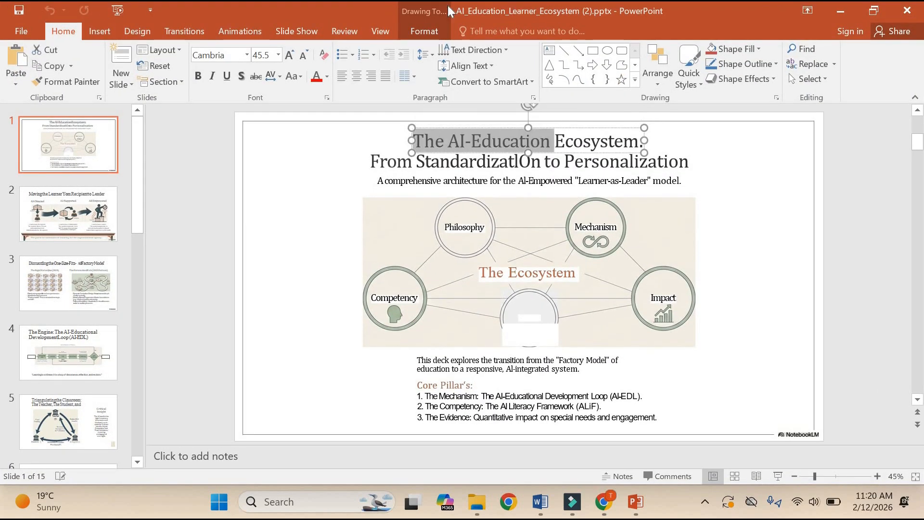